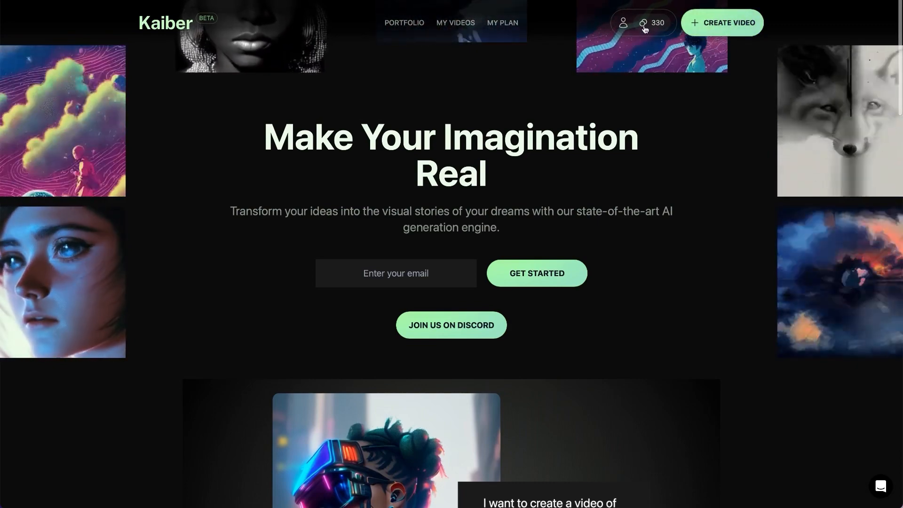
- Browse the portfolio examples and the prompts of the previously generated videos in My Videos
{"action": "left_click", "coordinate": [408, 24]}
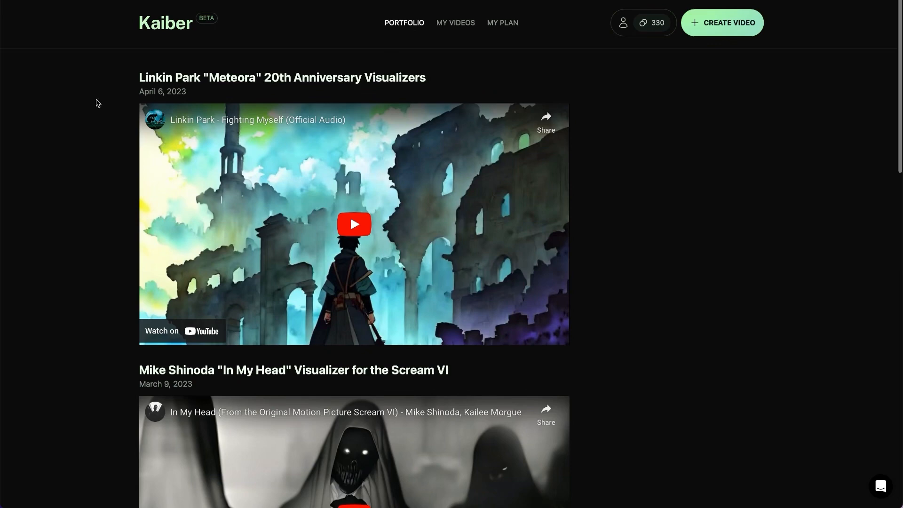
{"action": "scroll", "coordinate": [100, 263], "scroll_direction": "down", "scroll_amount": 3}
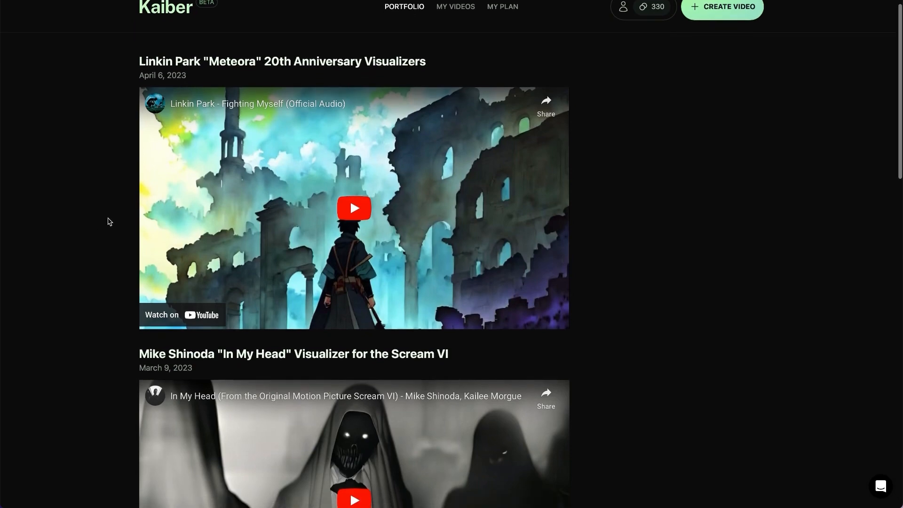
{"action": "scroll", "coordinate": [84, 320], "scroll_direction": "down", "scroll_amount": 15}
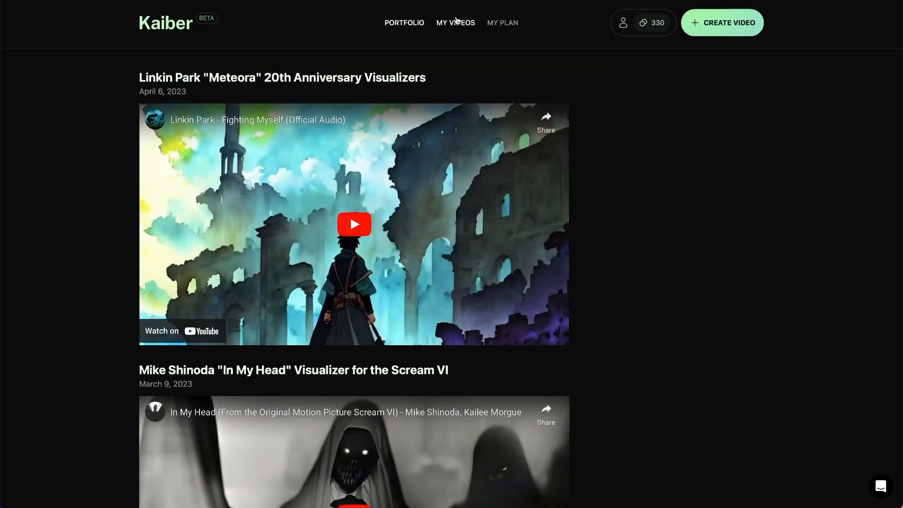
{"action": "left_click", "coordinate": [456, 22]}
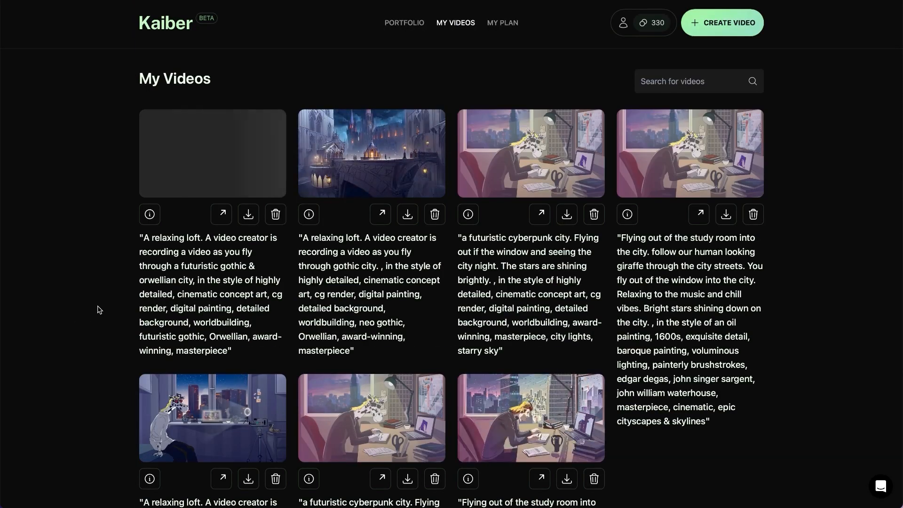
{"action": "scroll", "coordinate": [339, 401], "scroll_direction": "down", "scroll_amount": 5}
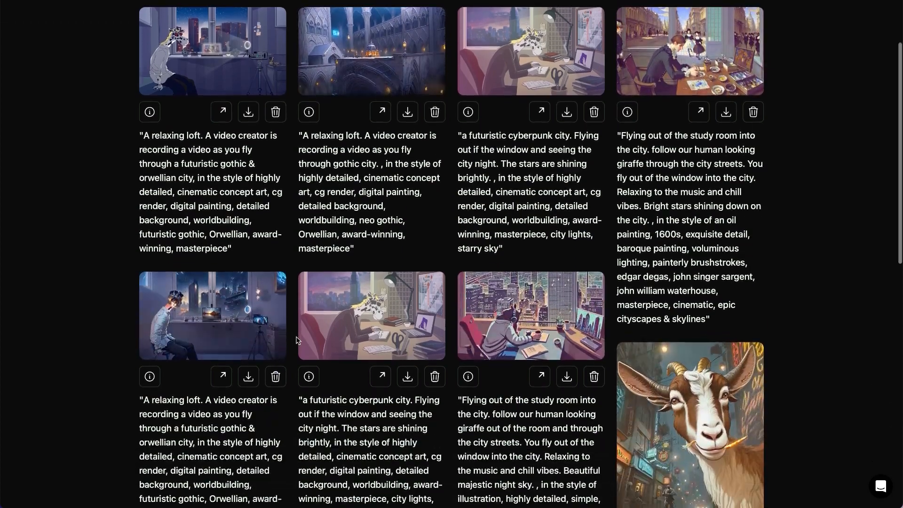
{"action": "scroll", "coordinate": [340, 401], "scroll_direction": "down", "scroll_amount": 10}
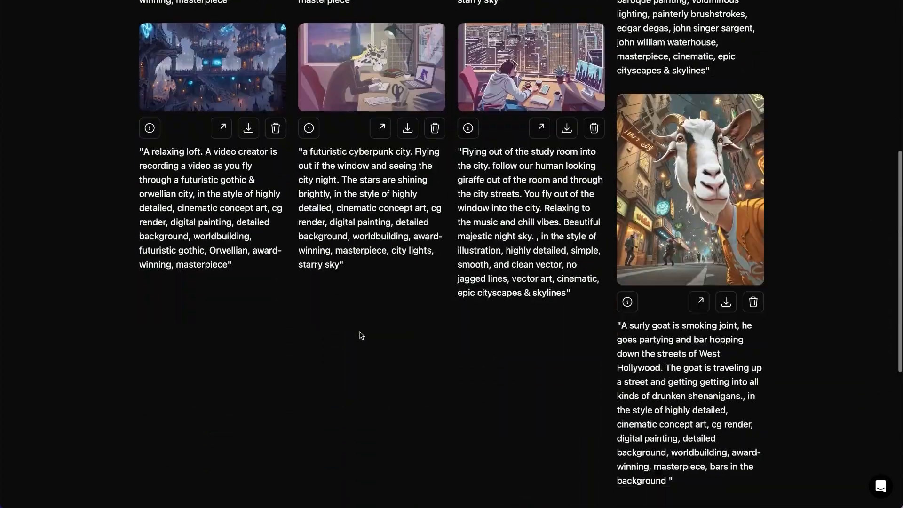
{"action": "left_click", "coordinate": [475, 277]}
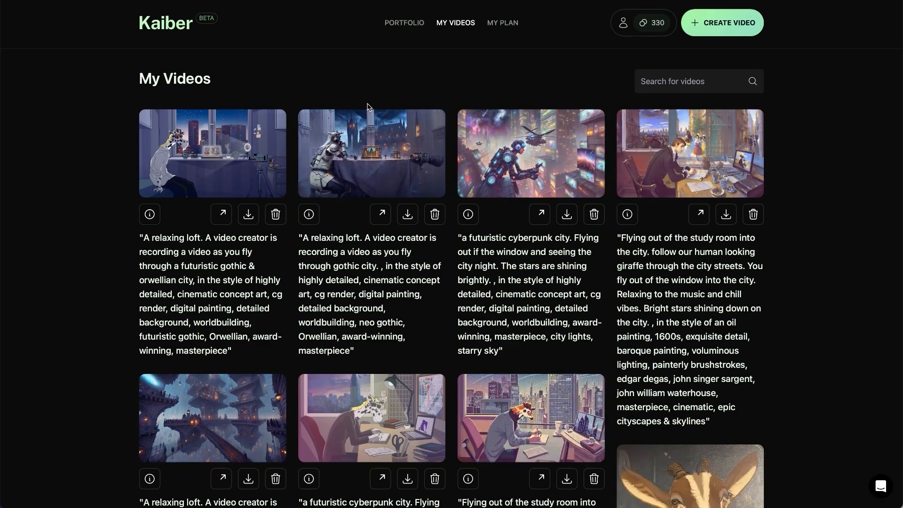
- Review the subscription plans and compare their monthly billing, yearly billing and credit pack options
{"action": "left_click", "coordinate": [502, 23]}
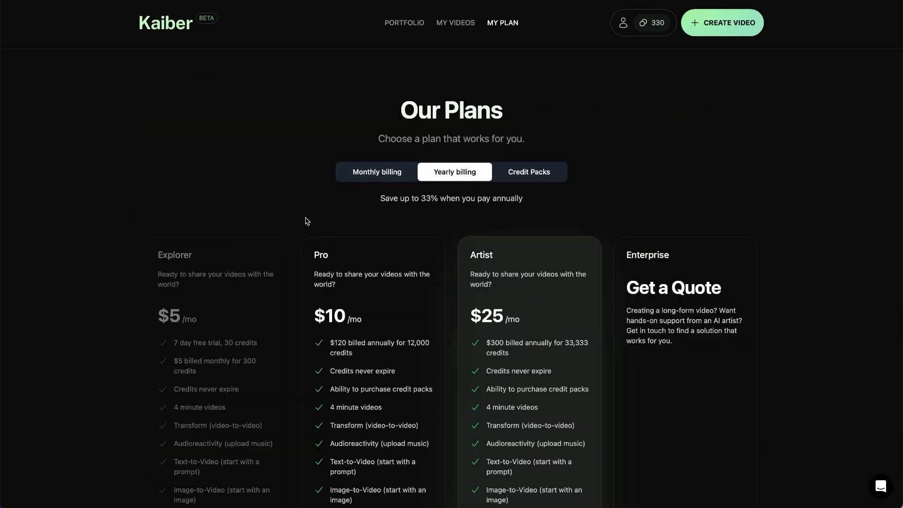
{"action": "scroll", "coordinate": [307, 221], "scroll_direction": "down", "scroll_amount": 2}
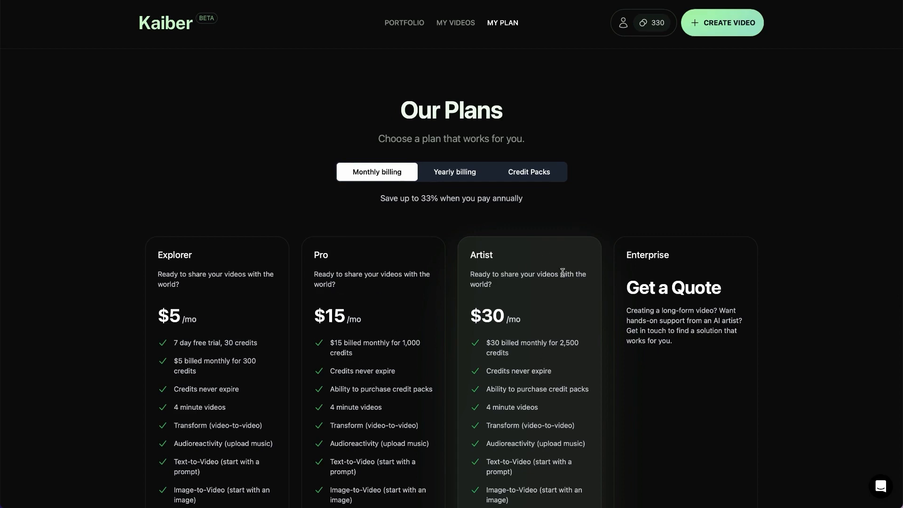
{"action": "left_click", "coordinate": [475, 173]}
{"action": "left_click", "coordinate": [544, 172]}
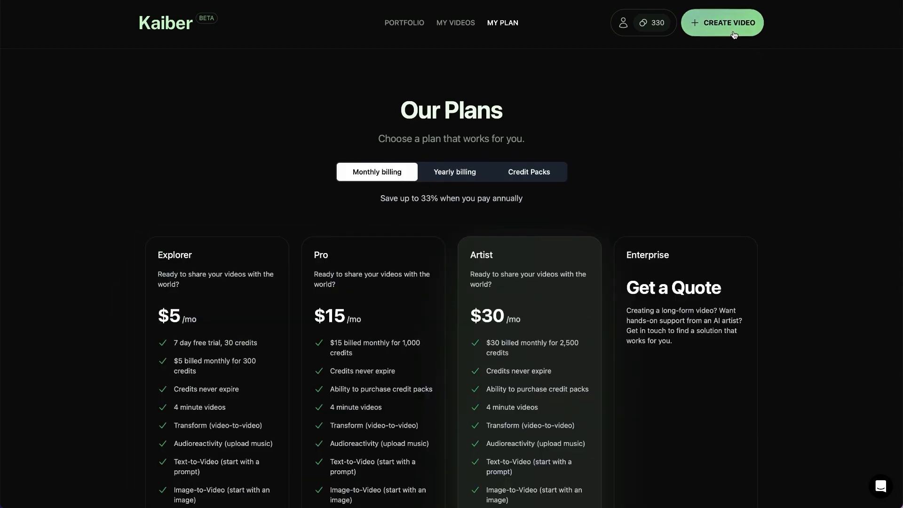
- Start a new video from the study room illustration and proceed to the prompt
{"action": "left_click", "coordinate": [734, 35]}
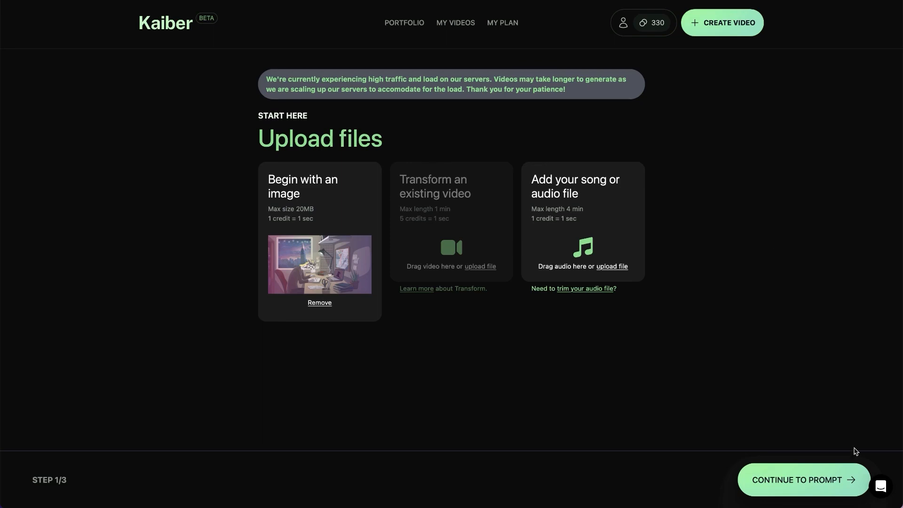
{"action": "left_click", "coordinate": [790, 485]}
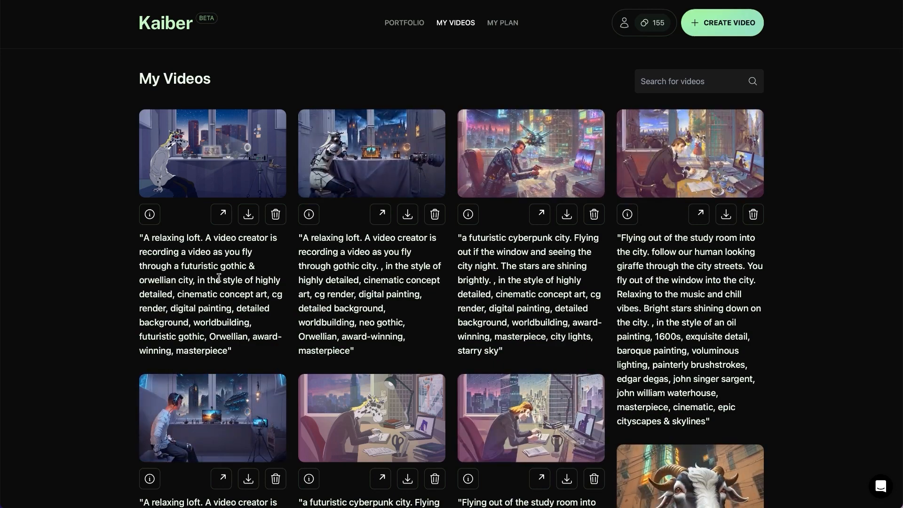
- Set the subject to "A relaxing loft. A video creator is recording a video as you fly through a futuristic gothic & orwellian city"
{"action": "left_click_drag", "start_coordinate": [143, 237], "coordinate": [196, 274]}
{"action": "key", "text": "super+c"}
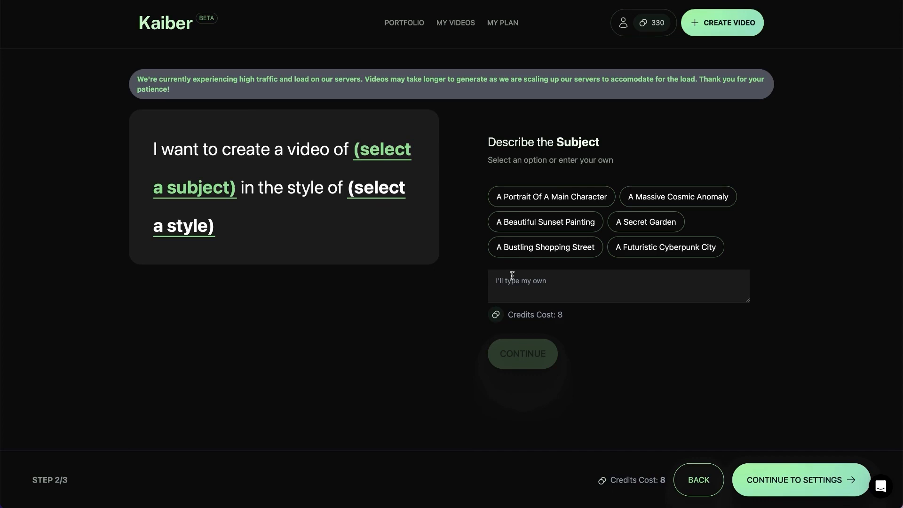
{"action": "left_click", "coordinate": [512, 275]}
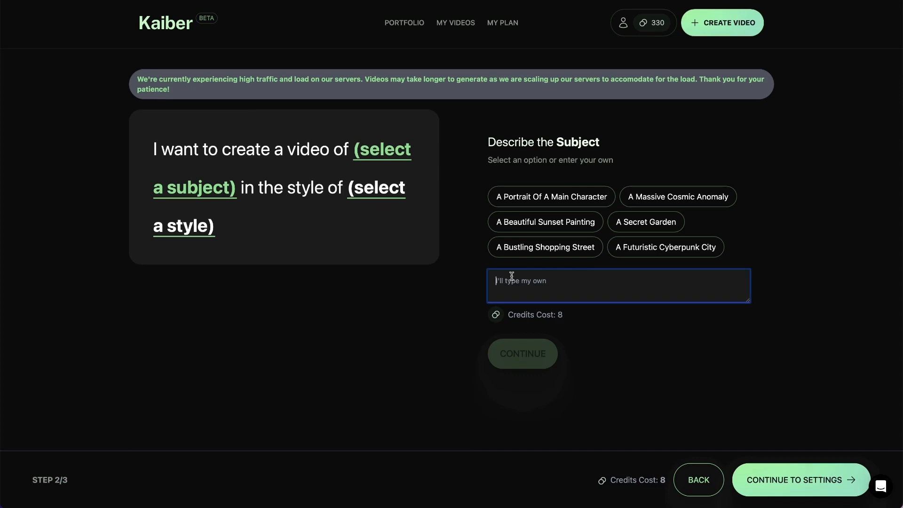
{"action": "key", "text": "super+v"}
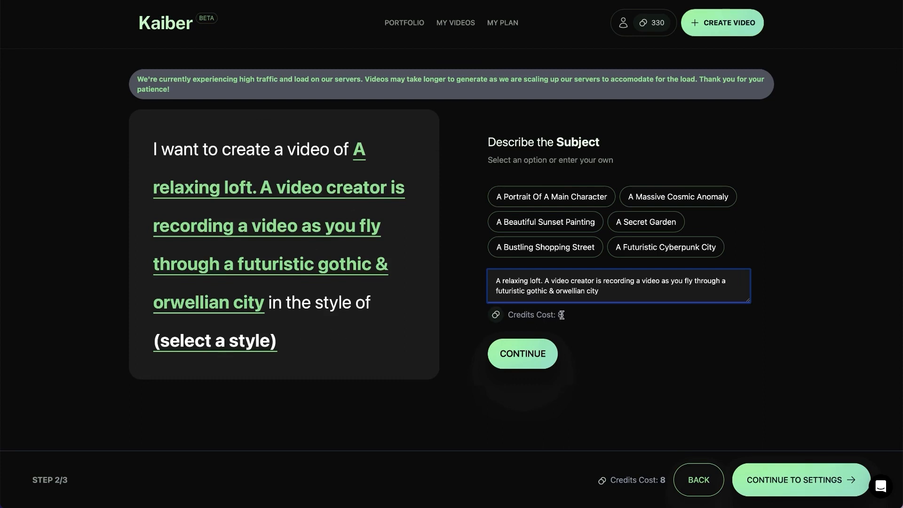
{"action": "left_click", "coordinate": [513, 357]}
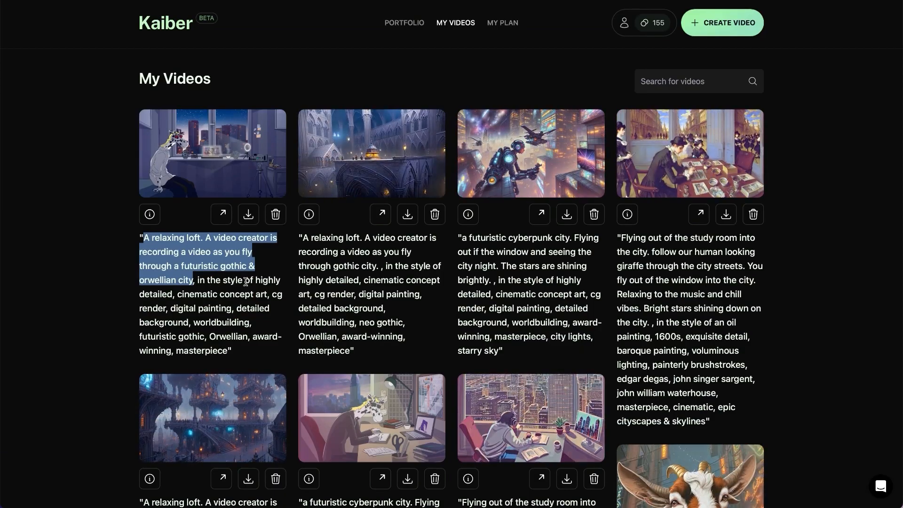
- Replace the art style with "cinematic concept art, cg render, digital painting, detailed background, worldbuilding, futuristic gothic, Orwellian, award-winning, masterpiece", copied from an existing video
{"action": "left_click_drag", "start_coordinate": [178, 294], "coordinate": [226, 347]}
{"action": "key", "text": "ctrl+c"}
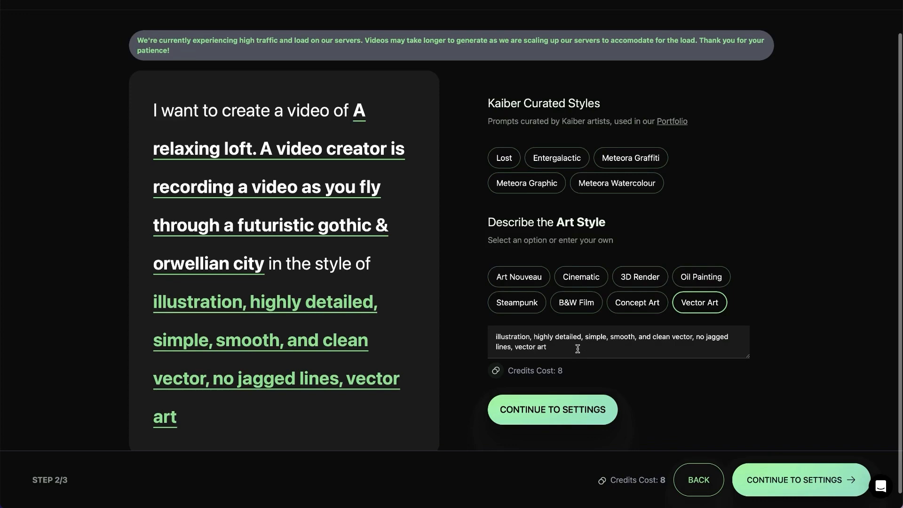
{"action": "left_click", "coordinate": [578, 347]}
{"action": "key", "text": "ctrl+a"}
{"action": "key", "text": "ctrl+v"}
{"action": "scroll", "coordinate": [430, 346], "scroll_direction": "down", "scroll_amount": 2}
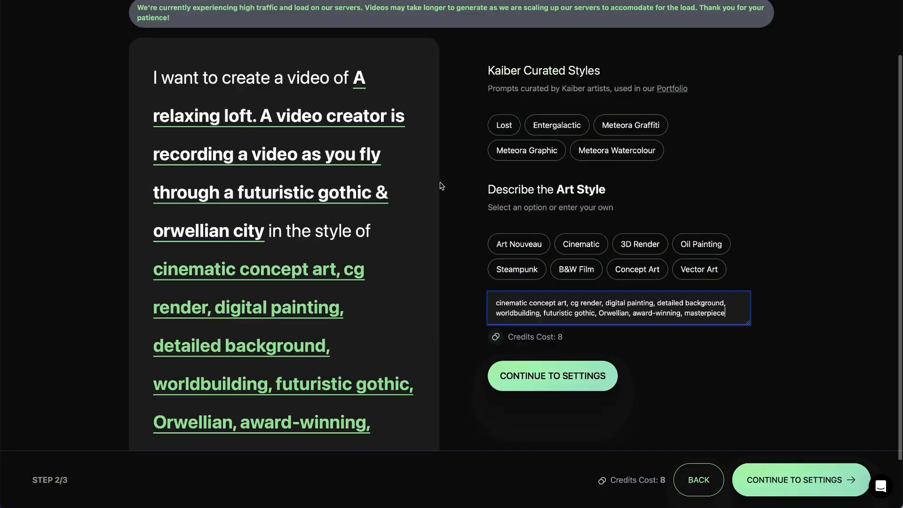
- Proceed to the video settings and adjust the Duration, Evolve and Boomerang options
{"action": "left_click", "coordinate": [532, 379]}
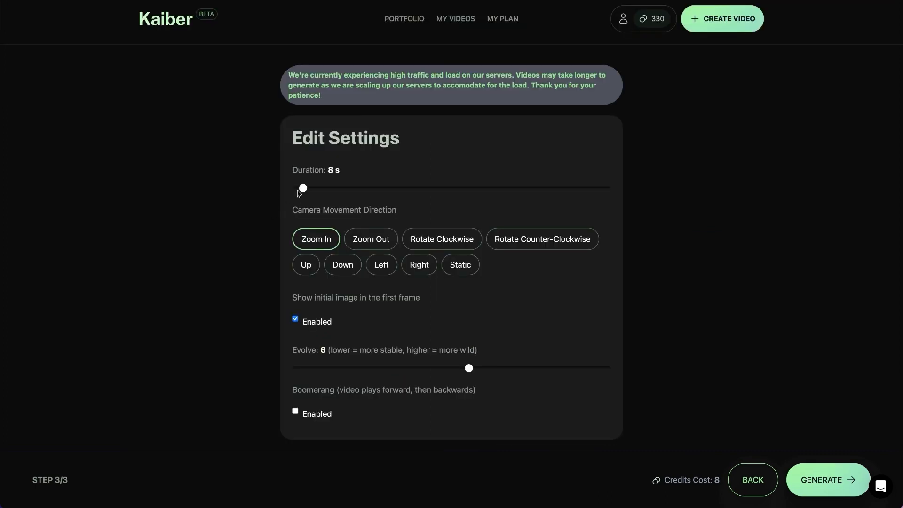
{"action": "left_click_drag", "start_coordinate": [303, 188], "coordinate": [227, 229]}
{"action": "mouse_move", "coordinate": [469, 368]}
{"action": "left_mouse_down"}
{"action": "mouse_move", "coordinate": [540, 378]}
{"action": "mouse_move", "coordinate": [630, 355]}
{"action": "mouse_move", "coordinate": [462, 372]}
{"action": "left_mouse_up"}
{"action": "left_click", "coordinate": [295, 411]}
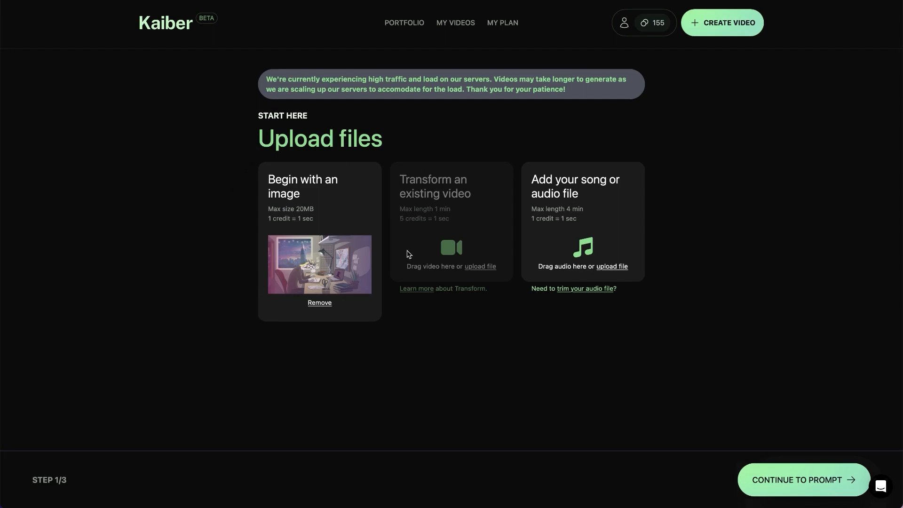
- Add the audio file "Chill Vibes Audio 1.wav" to the image-based video and proceed to the prompt
{"action": "mouse_move", "coordinate": [863, 506]}
{"action": "left_click", "coordinate": [608, 269]}
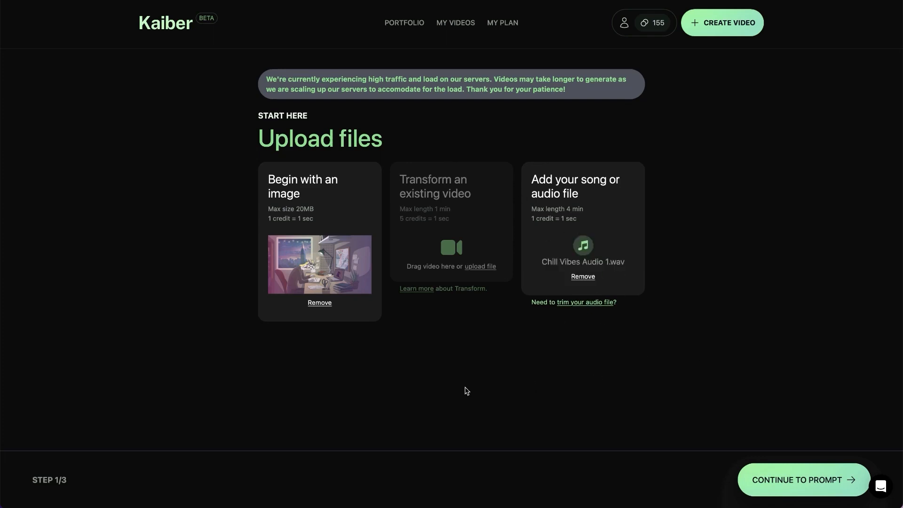
{"action": "left_click", "coordinate": [775, 483]}
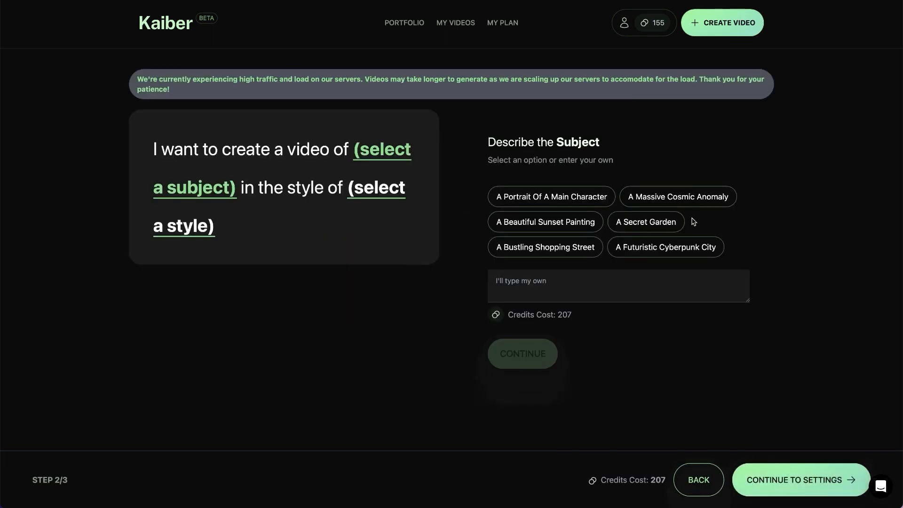
- Choose "A Portrait Of A Main Character" as the subject and Steampunk as the art style
{"action": "left_click", "coordinate": [523, 200]}
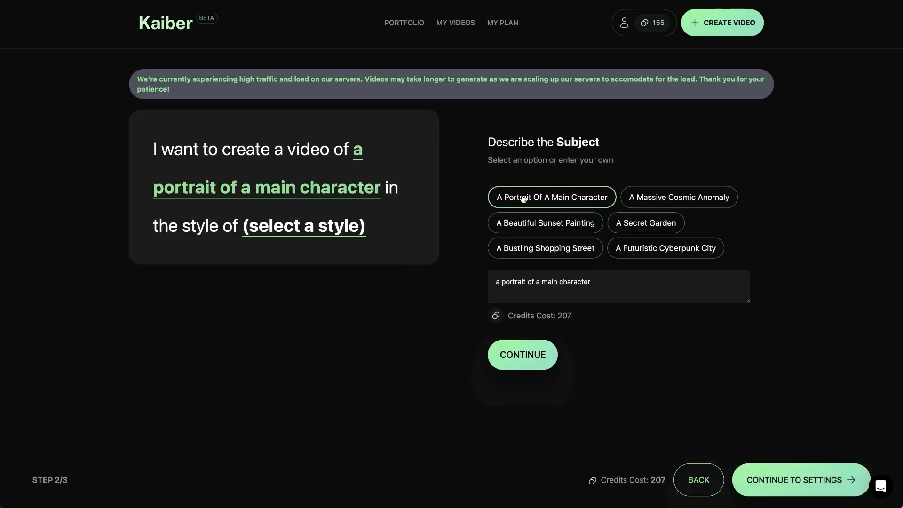
{"action": "left_click", "coordinate": [512, 356]}
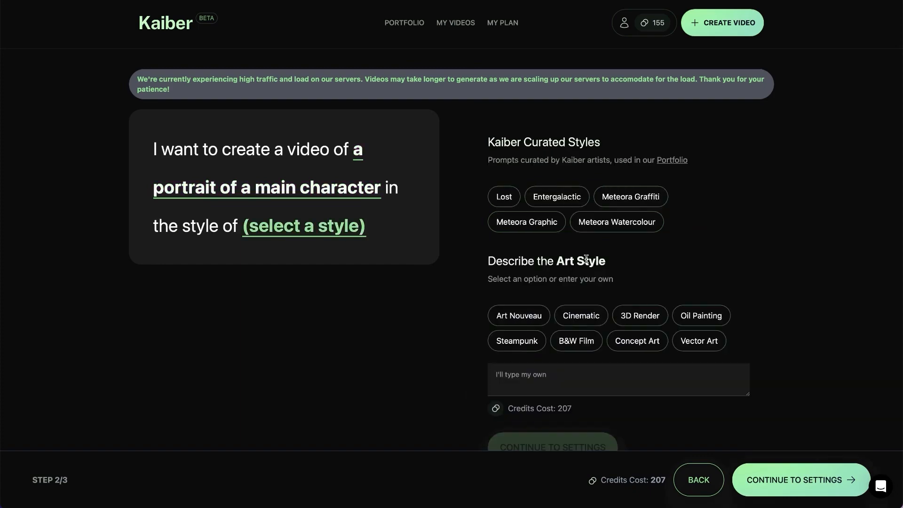
{"action": "left_click", "coordinate": [518, 341]}
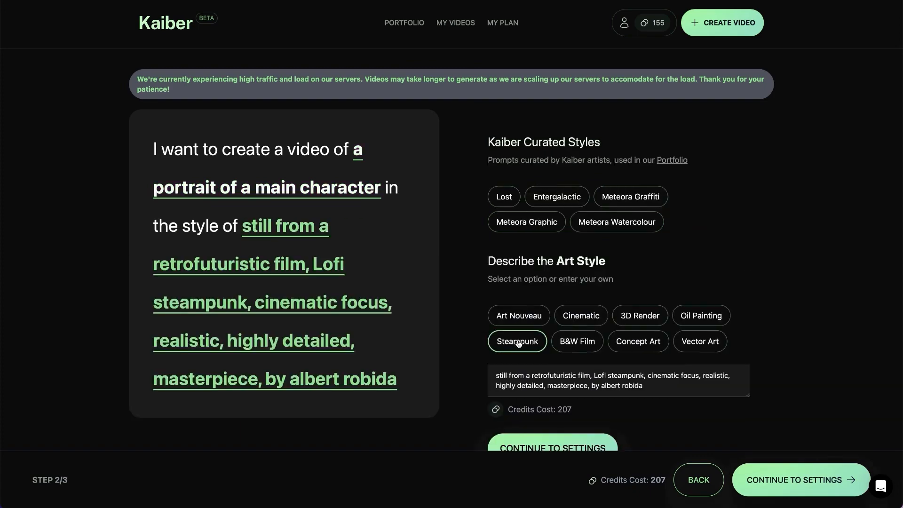
{"action": "scroll", "coordinate": [461, 367], "scroll_direction": "down", "scroll_amount": 1}
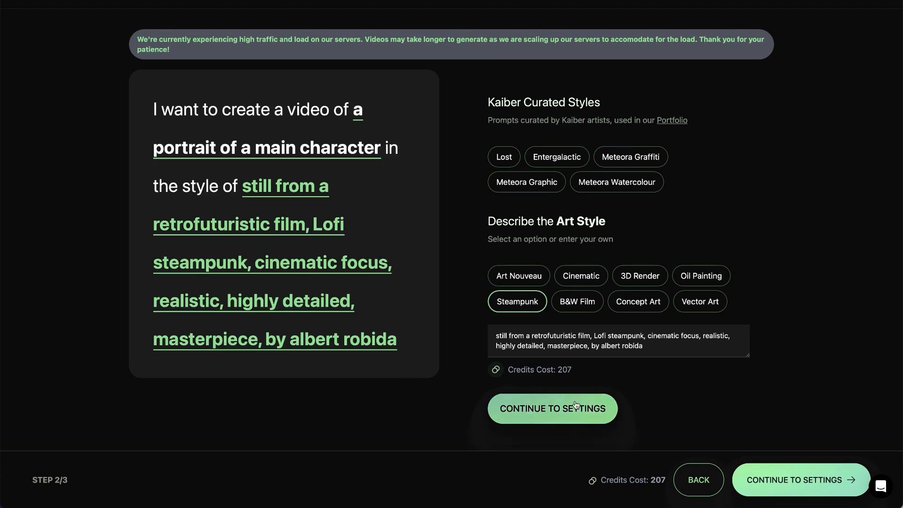
- Proceed to the video settings and set Audio Reactivity to 9
{"action": "left_click", "coordinate": [545, 410]}
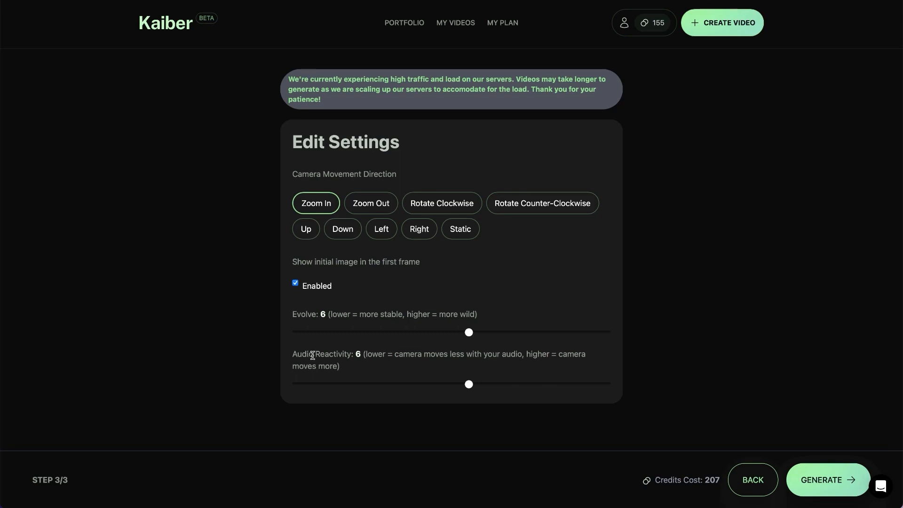
{"action": "mouse_move", "coordinate": [469, 385]}
{"action": "left_mouse_down"}
{"action": "mouse_move", "coordinate": [571, 384]}
{"action": "mouse_move", "coordinate": [466, 383]}
{"action": "left_mouse_up"}
{"action": "left_click_drag", "start_coordinate": [267, 392], "coordinate": [572, 385]}
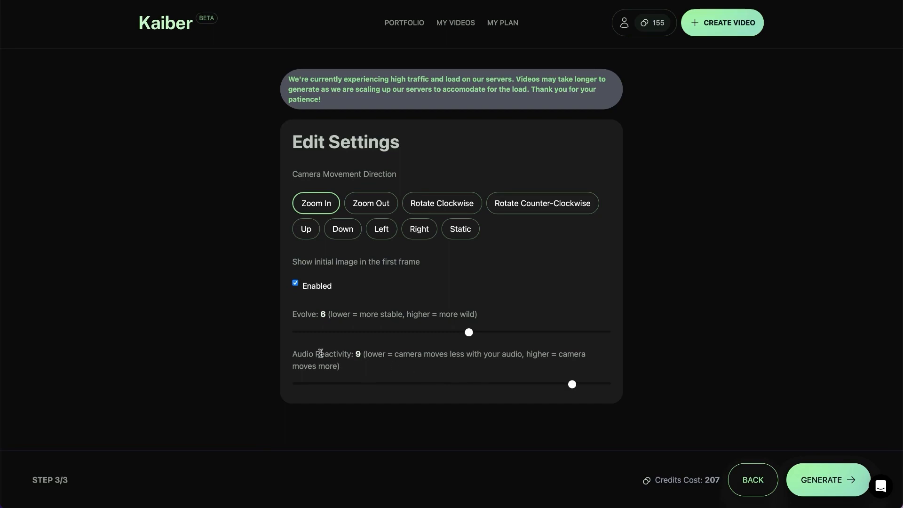